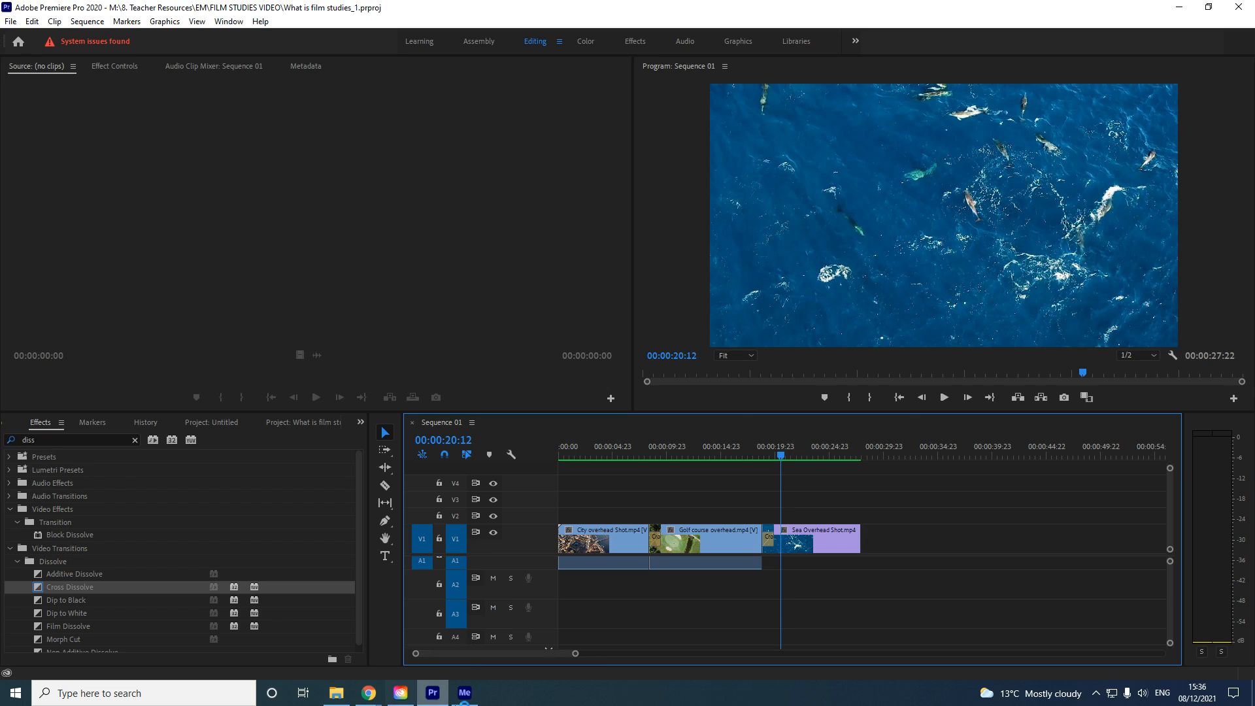
Switch to Creative Cloud Desktop, maximize it, and look through the installed and available apps for Media Encoder
click(468, 698)
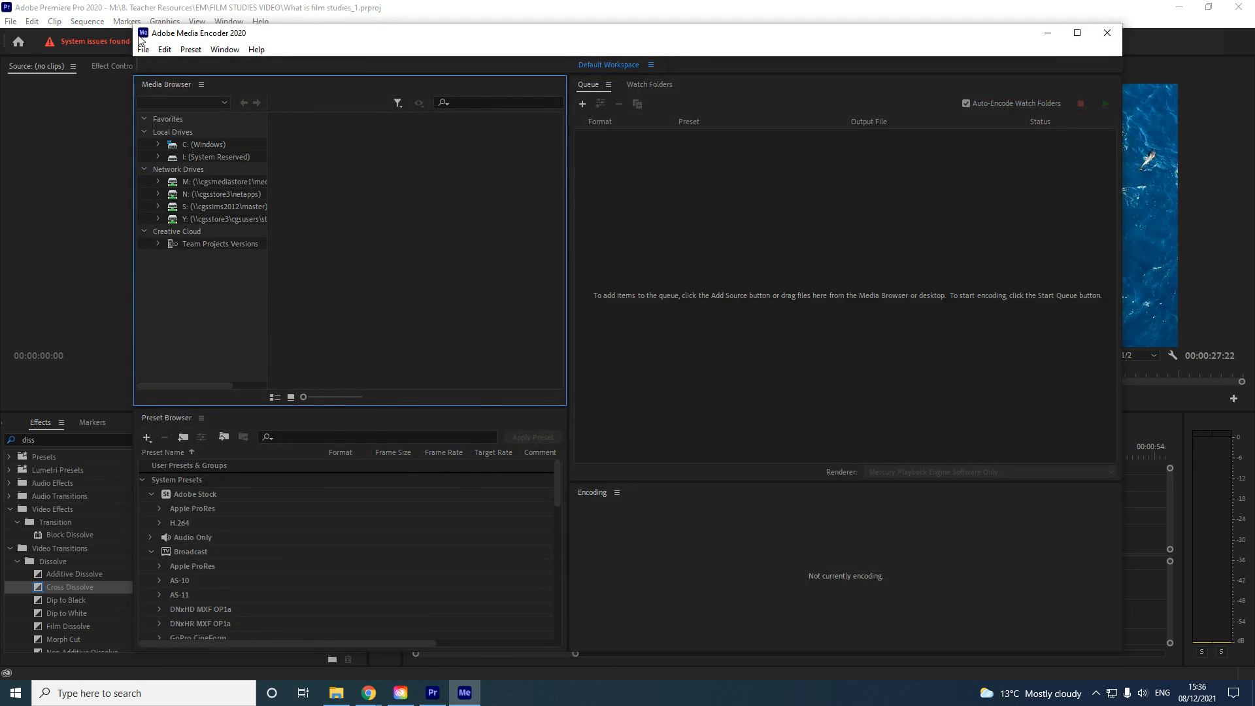
click(3, 699)
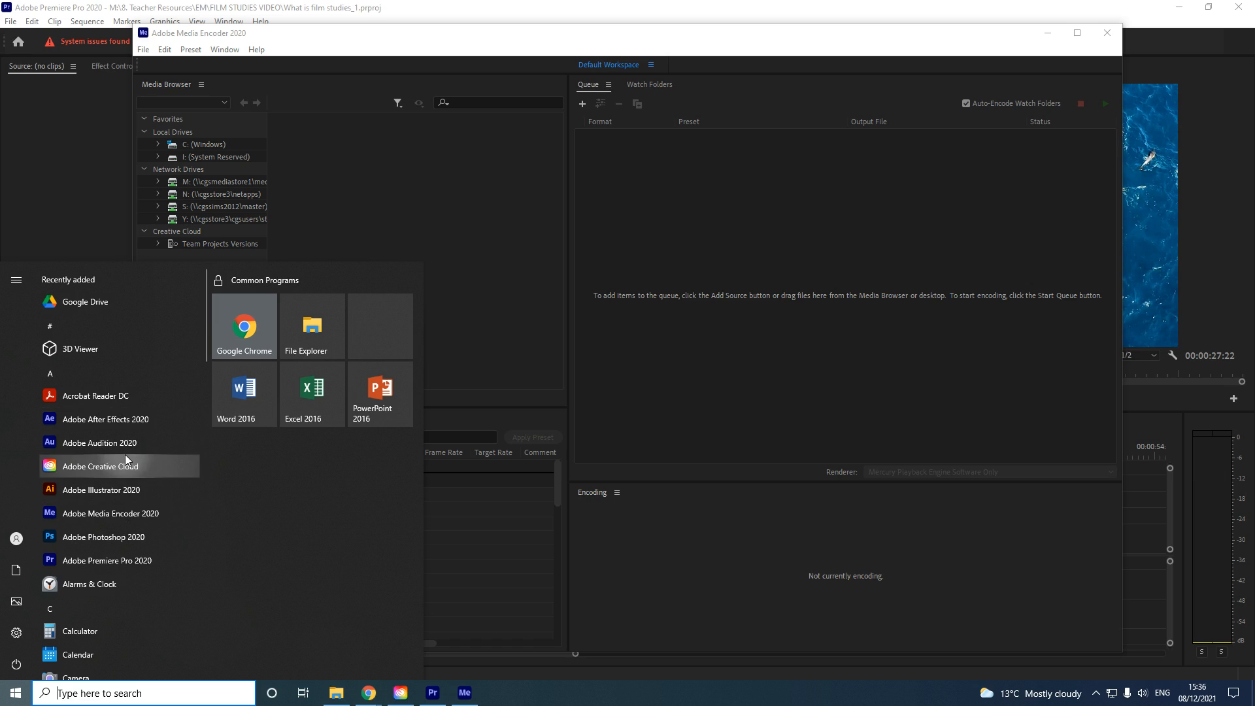
click(405, 696)
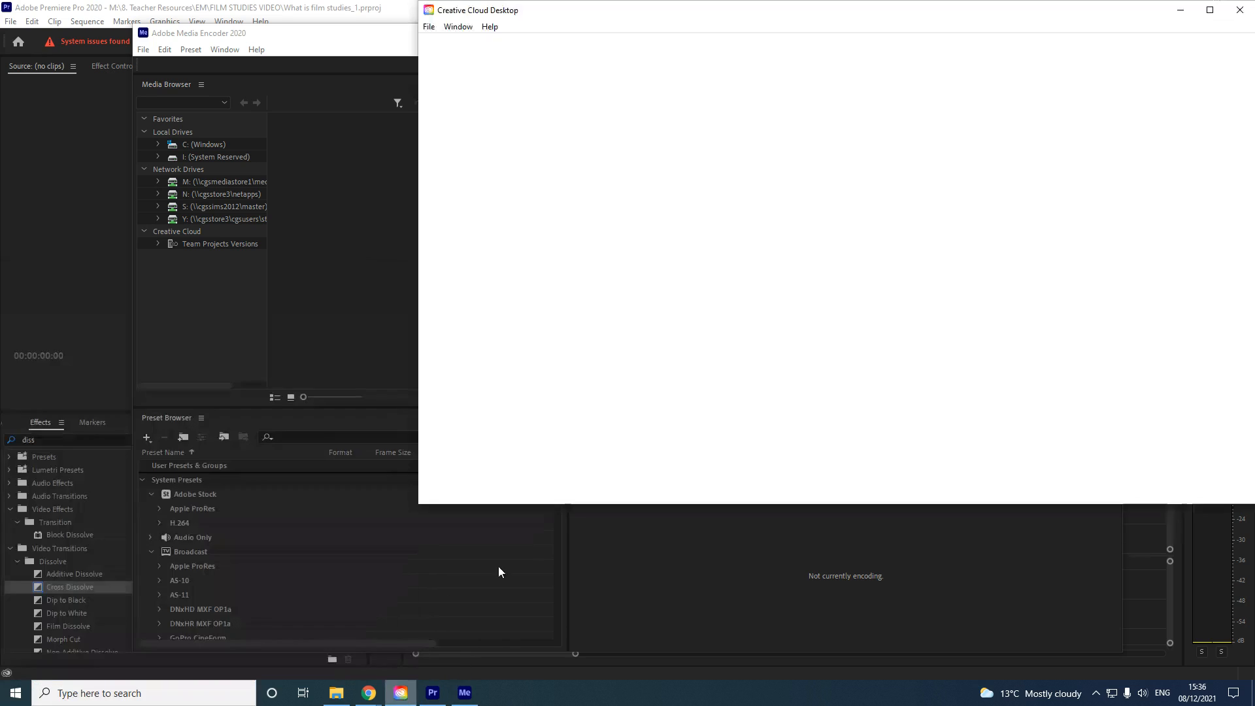
click(1210, 10)
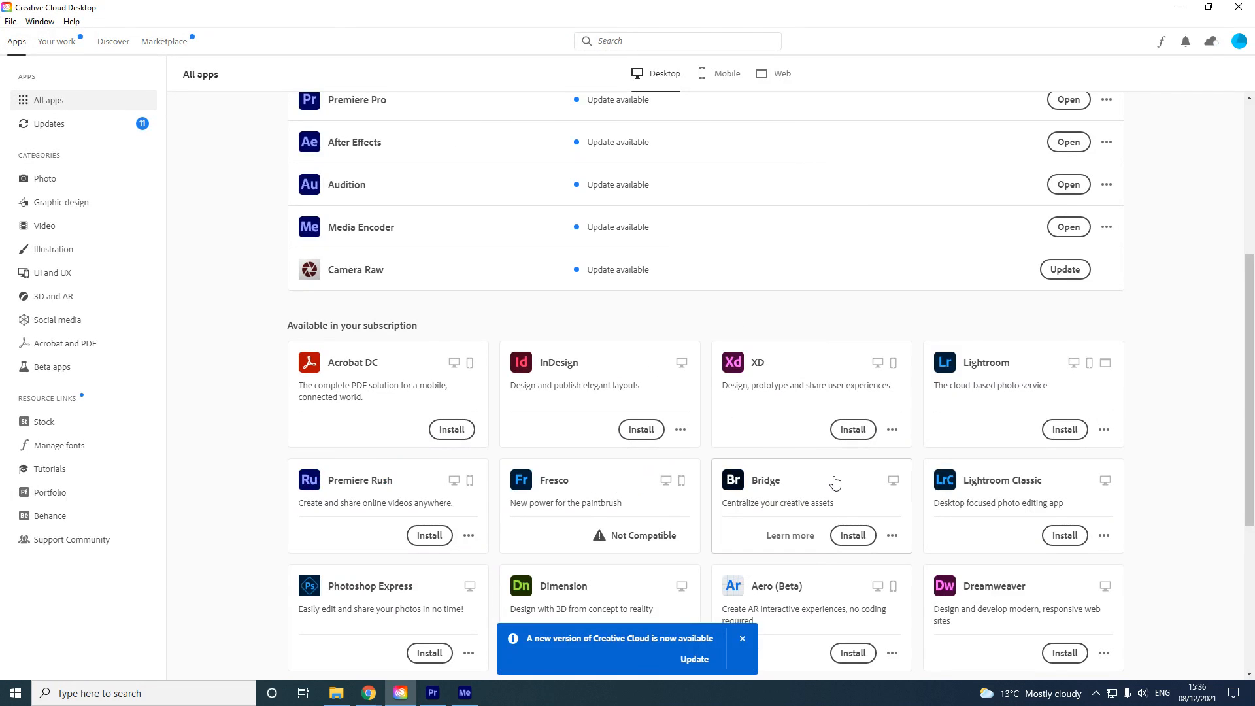
scroll(353, 294, up, 5)
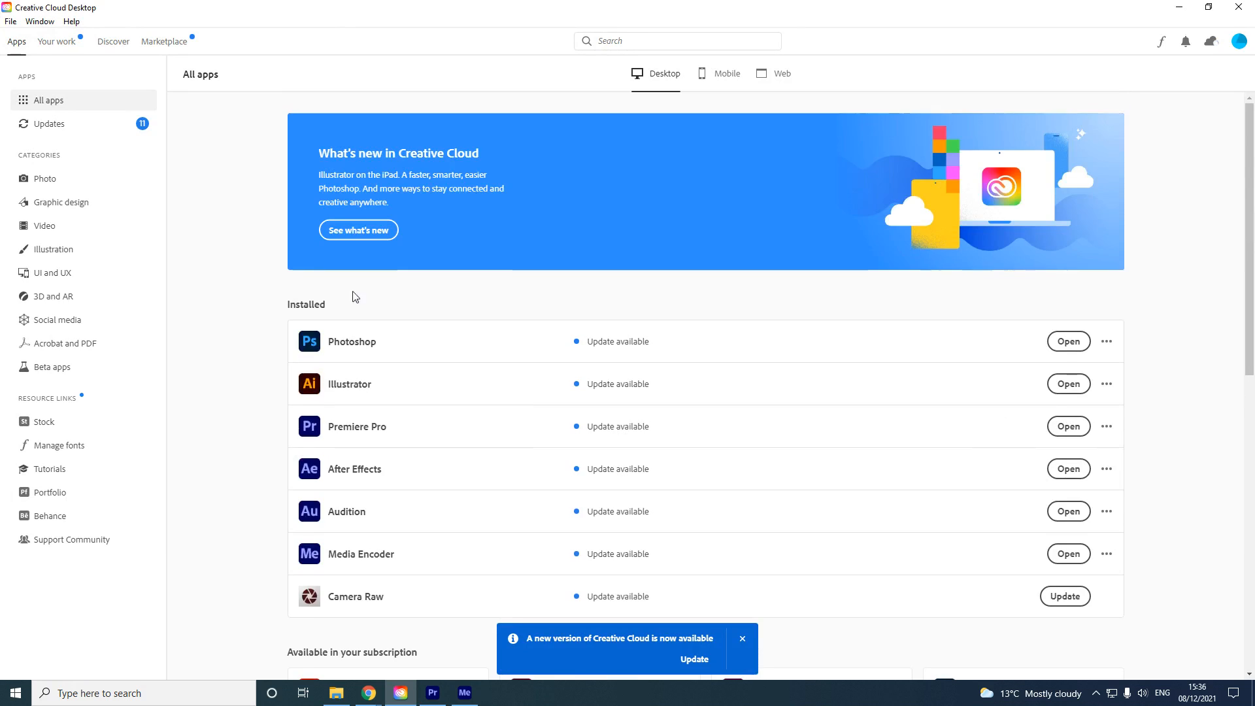
scroll(425, 480, down, 4)
scroll(431, 480, down, 5)
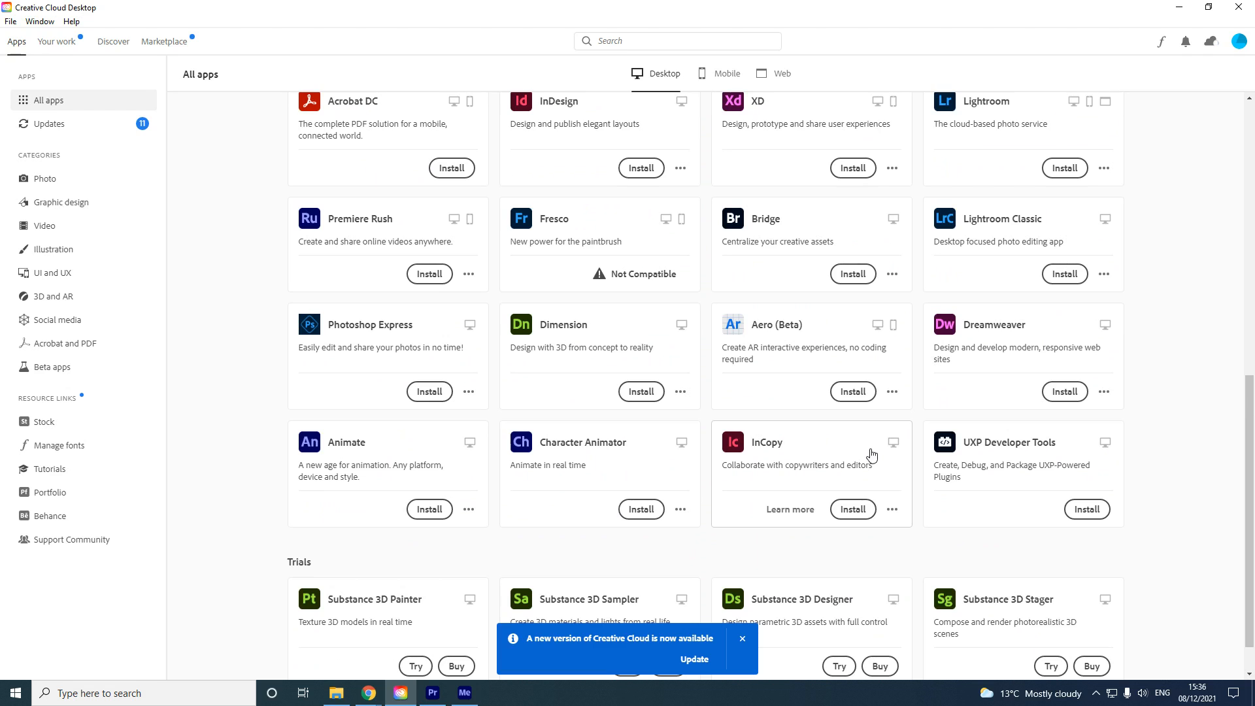
scroll(869, 451, up, 6)
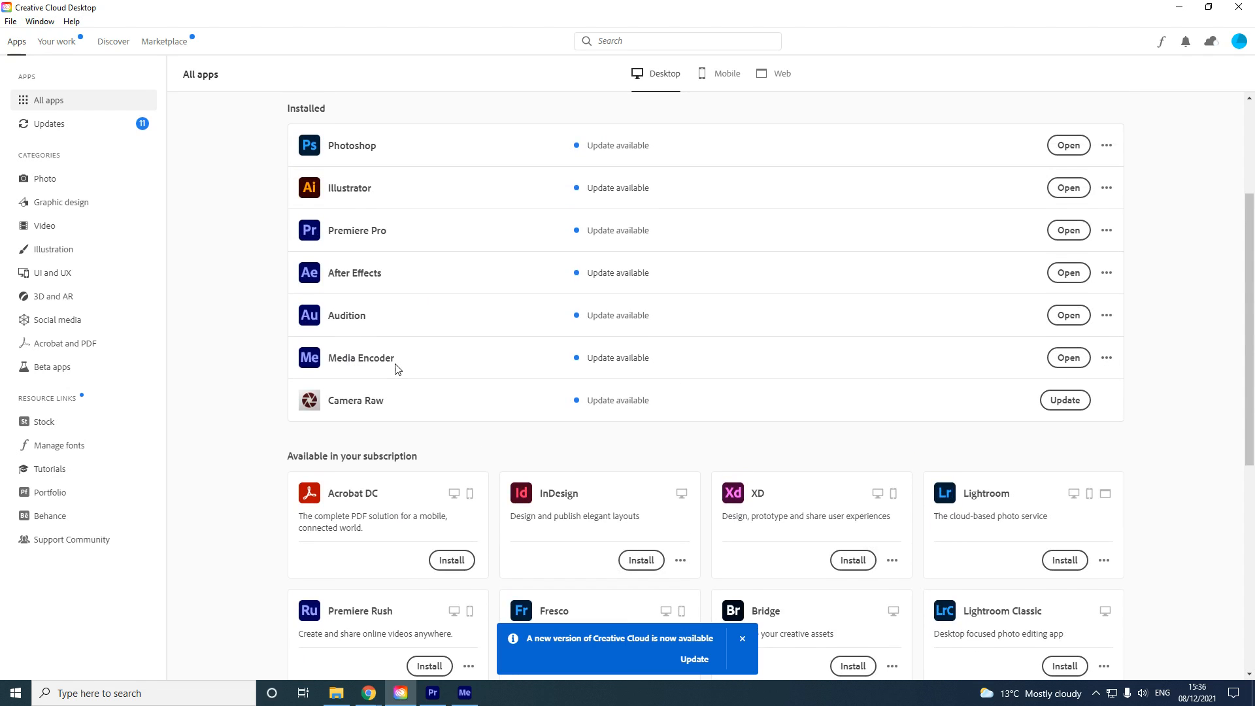
scroll(850, 553, down, 3)
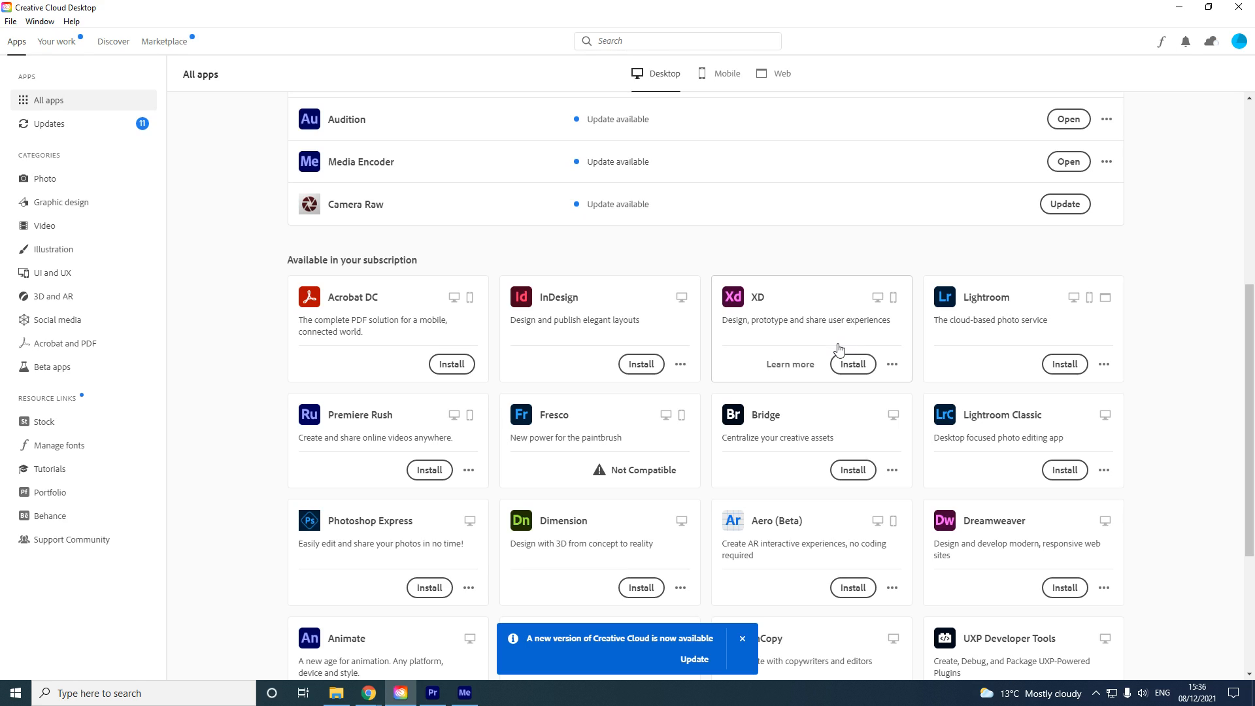
scroll(747, 342, up, 2)
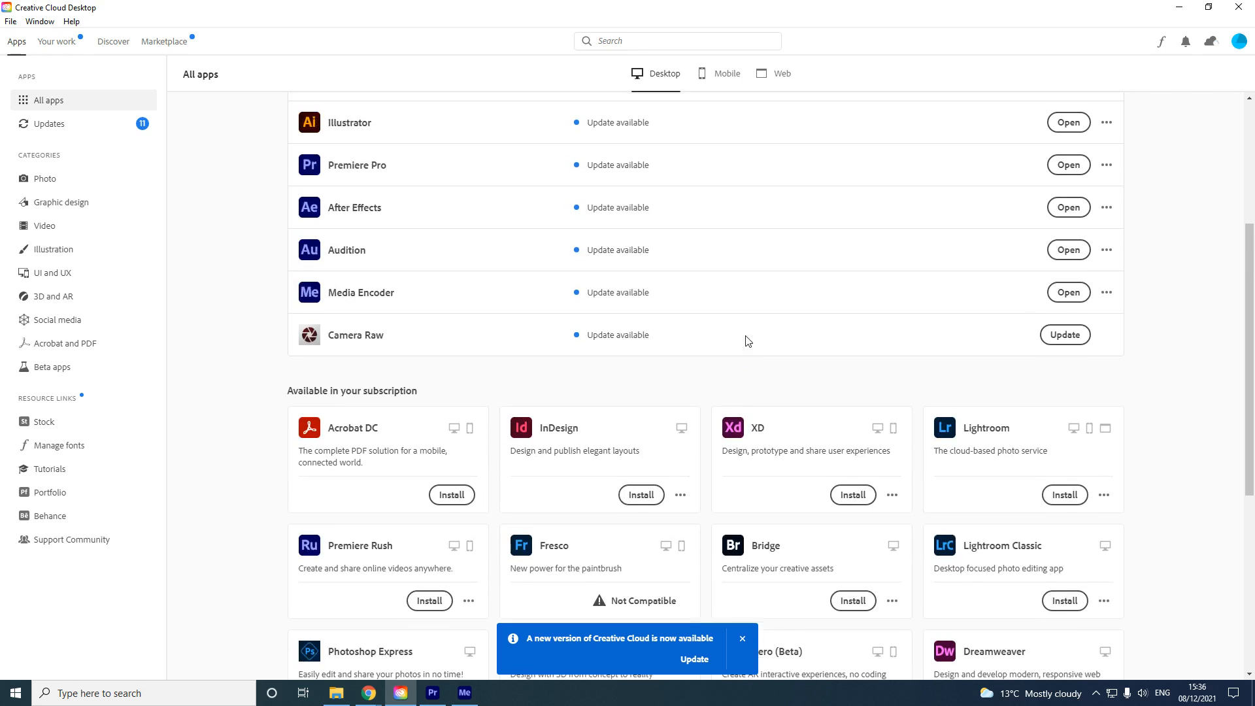
Switch to Media Encoder and add City overhead Shot from the Glitchy Footage folder to the queue as a source
click(465, 693)
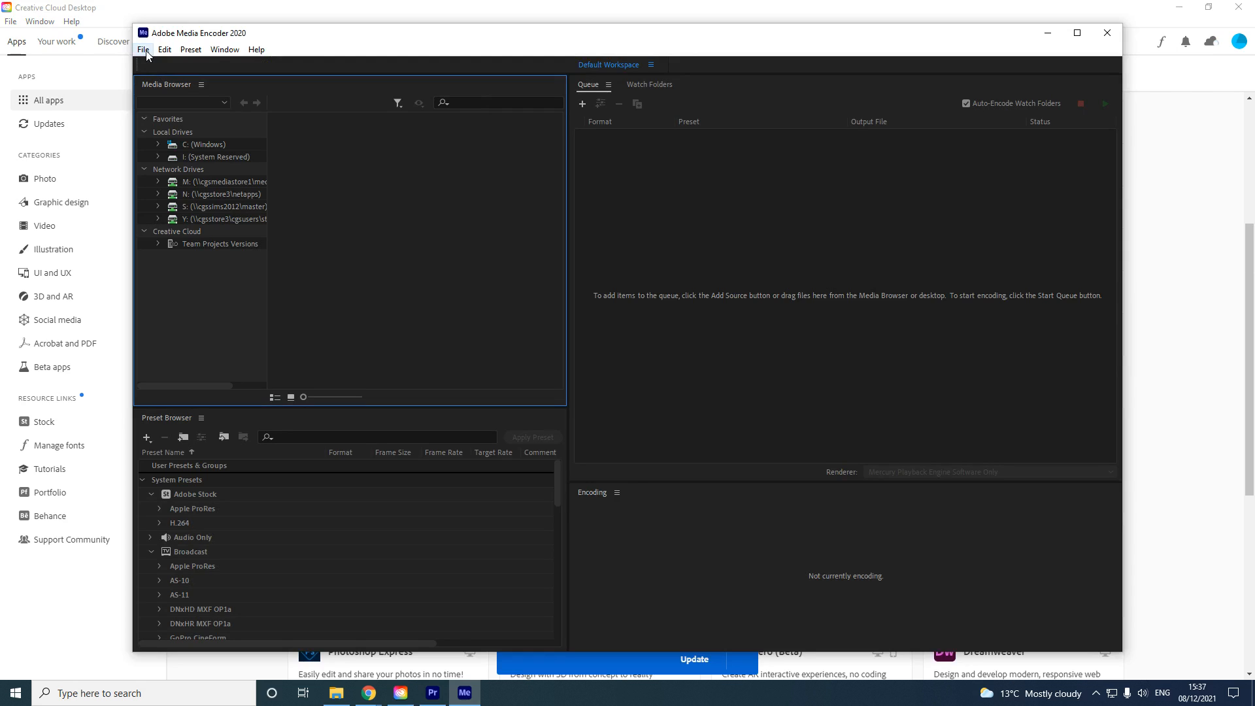
click(432, 693)
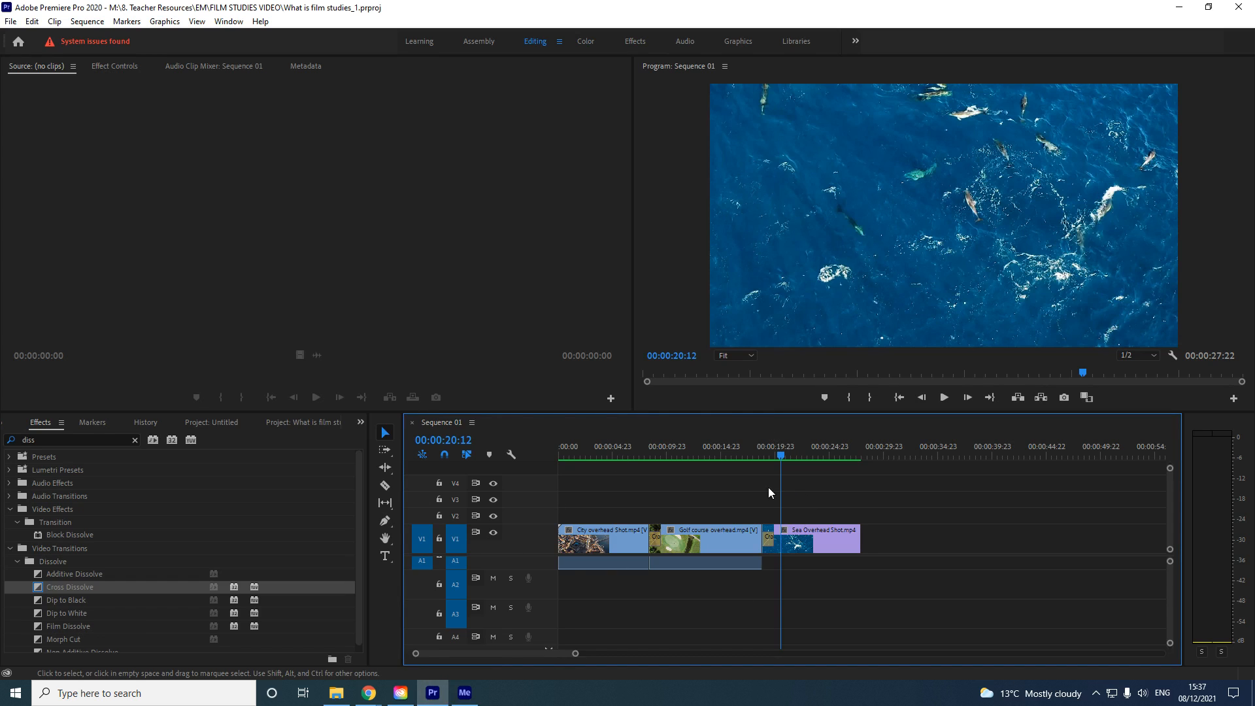
click(464, 692)
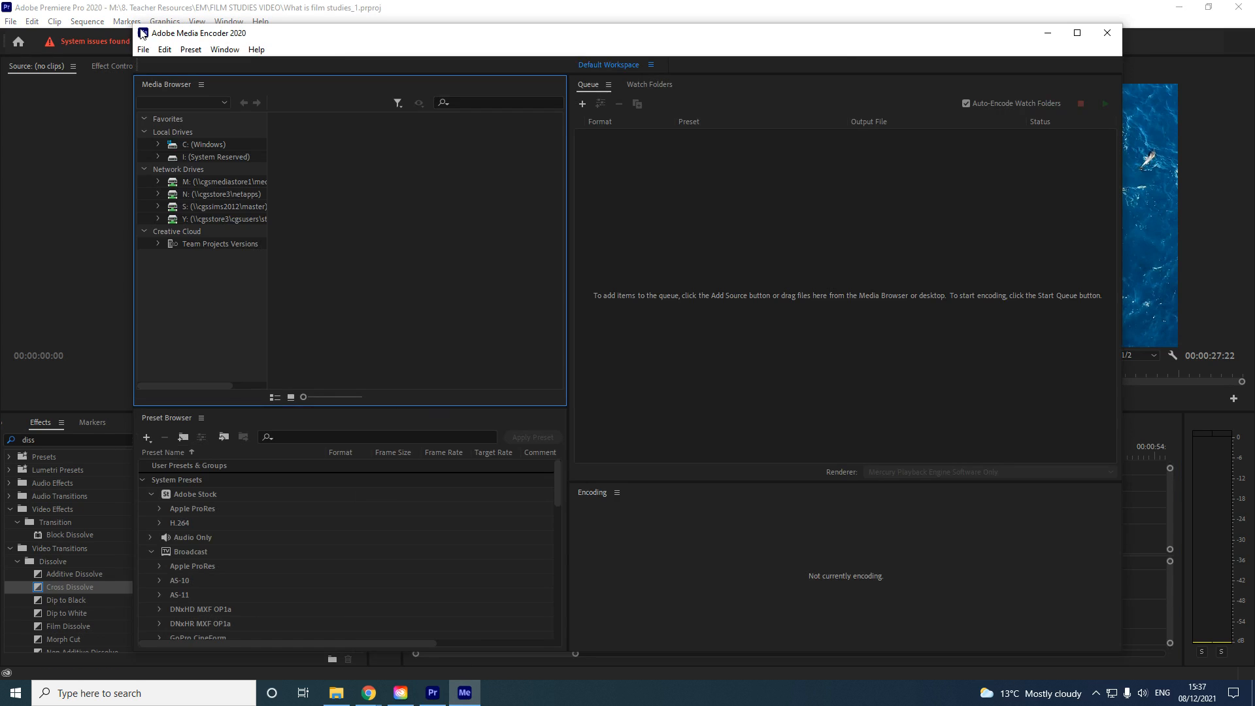
click(145, 51)
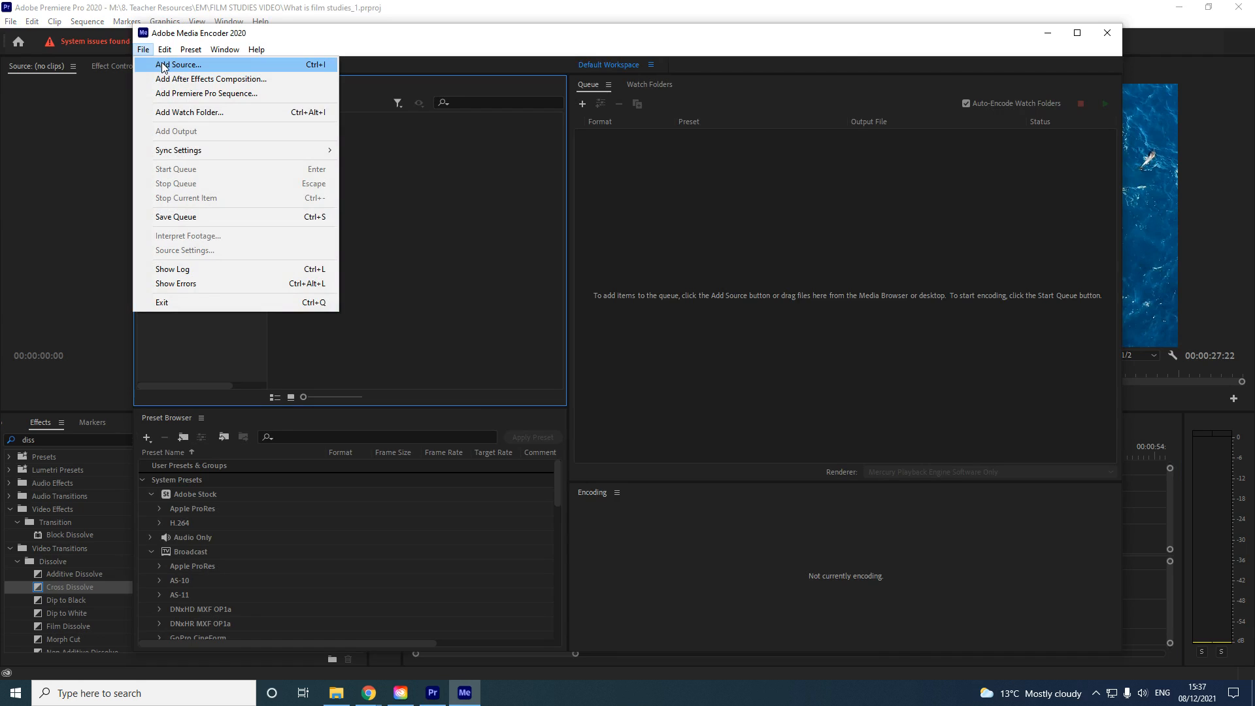
click(164, 66)
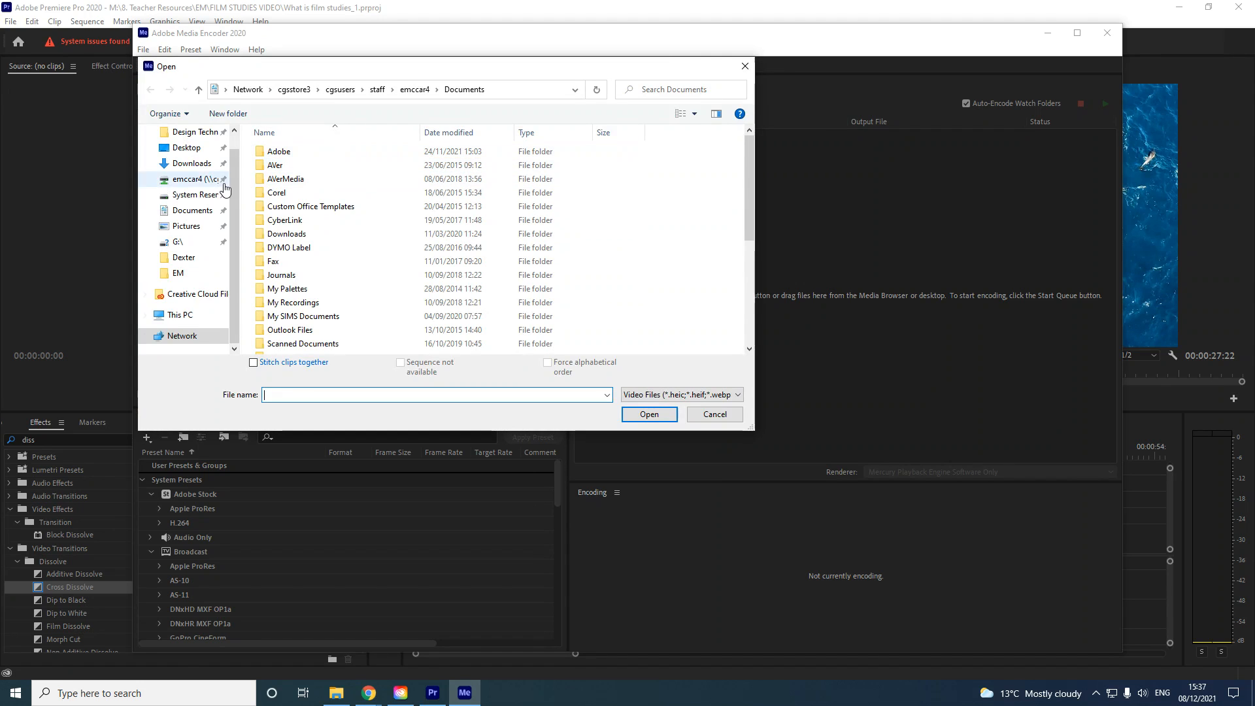
click(180, 273)
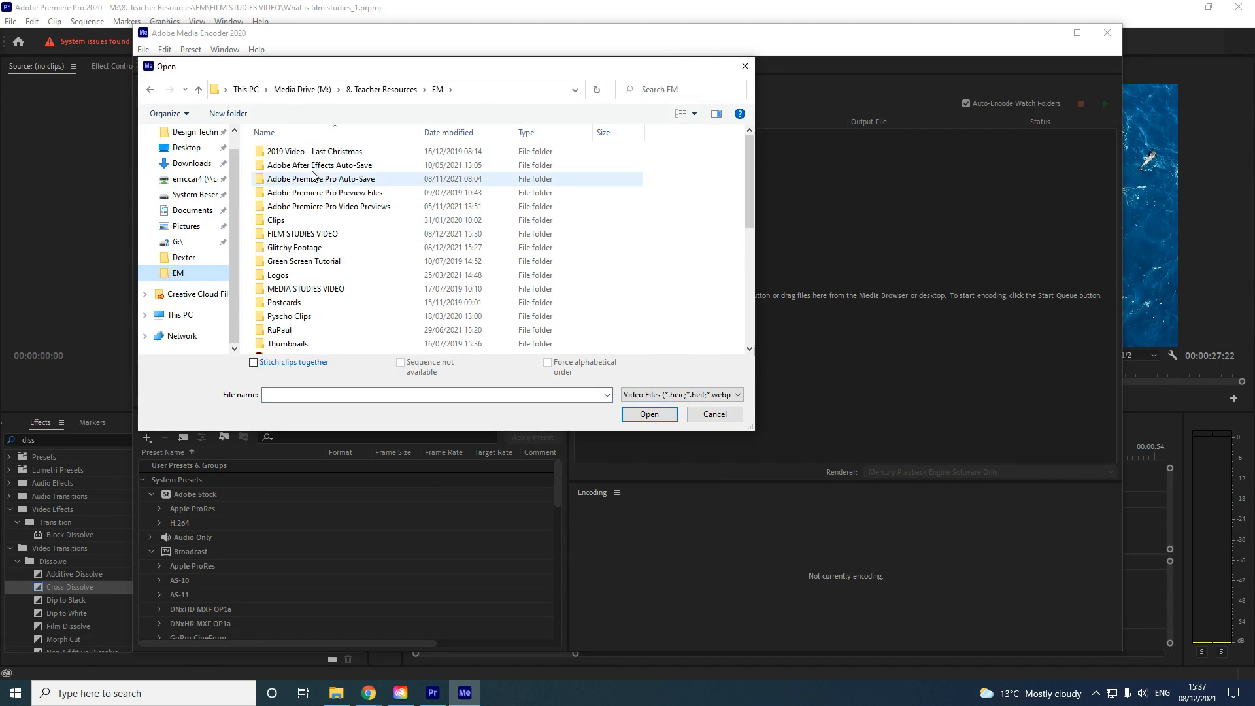
double_click(294, 248)
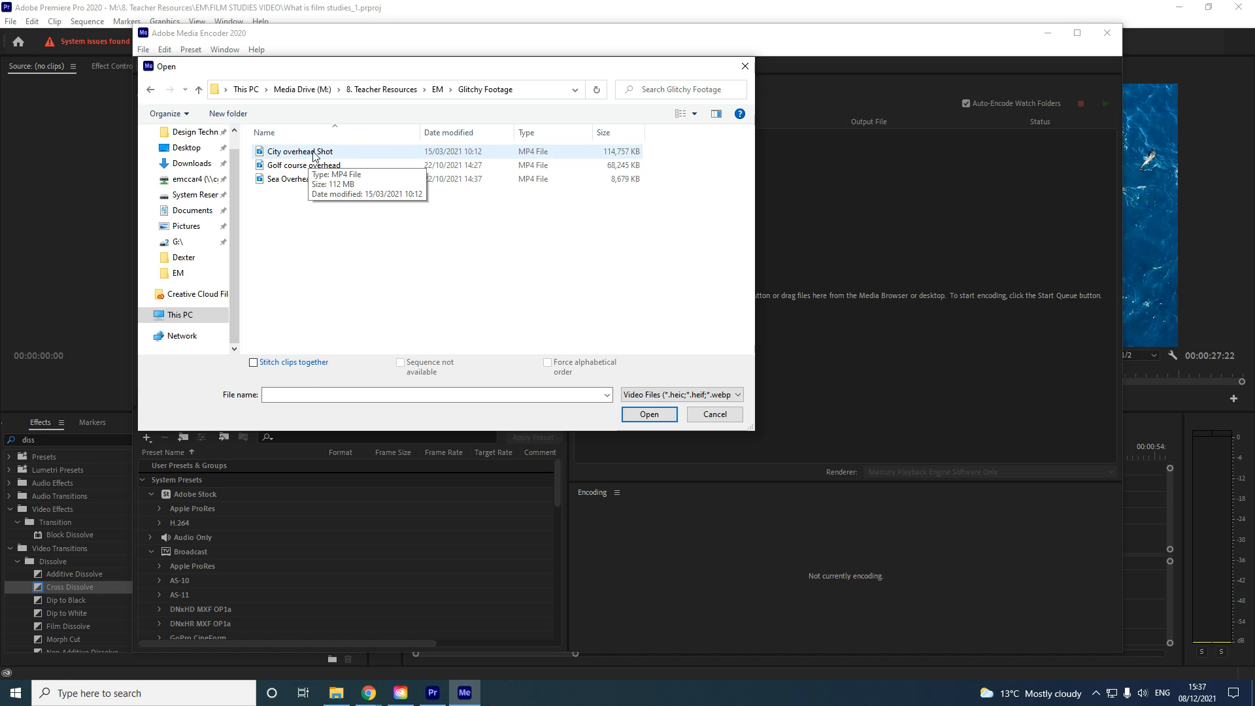
click(316, 155)
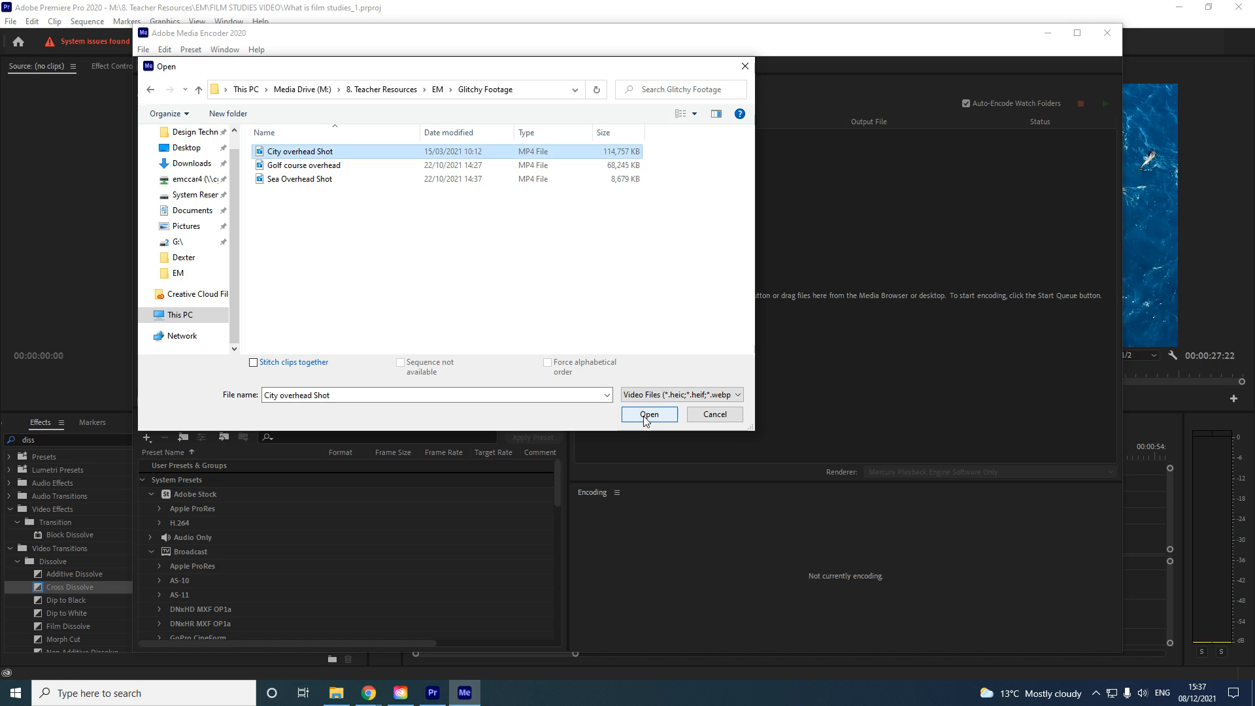
shift+click(289, 180)
click(325, 152)
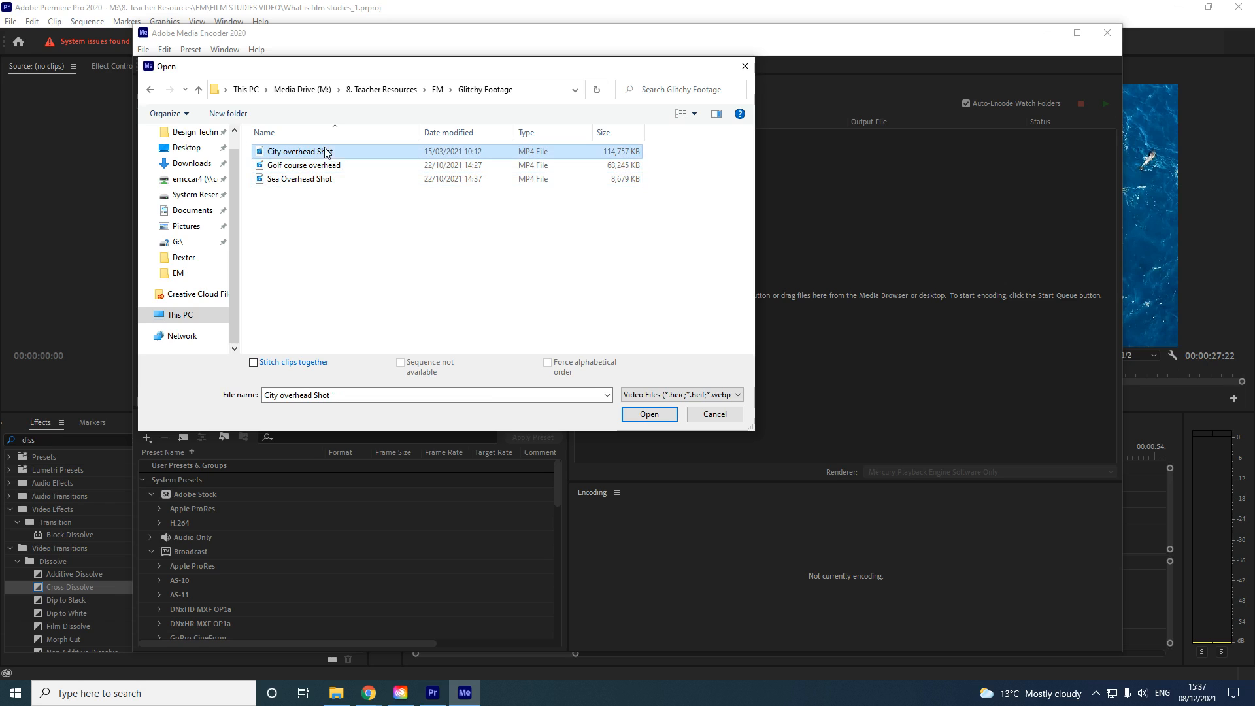
click(661, 412)
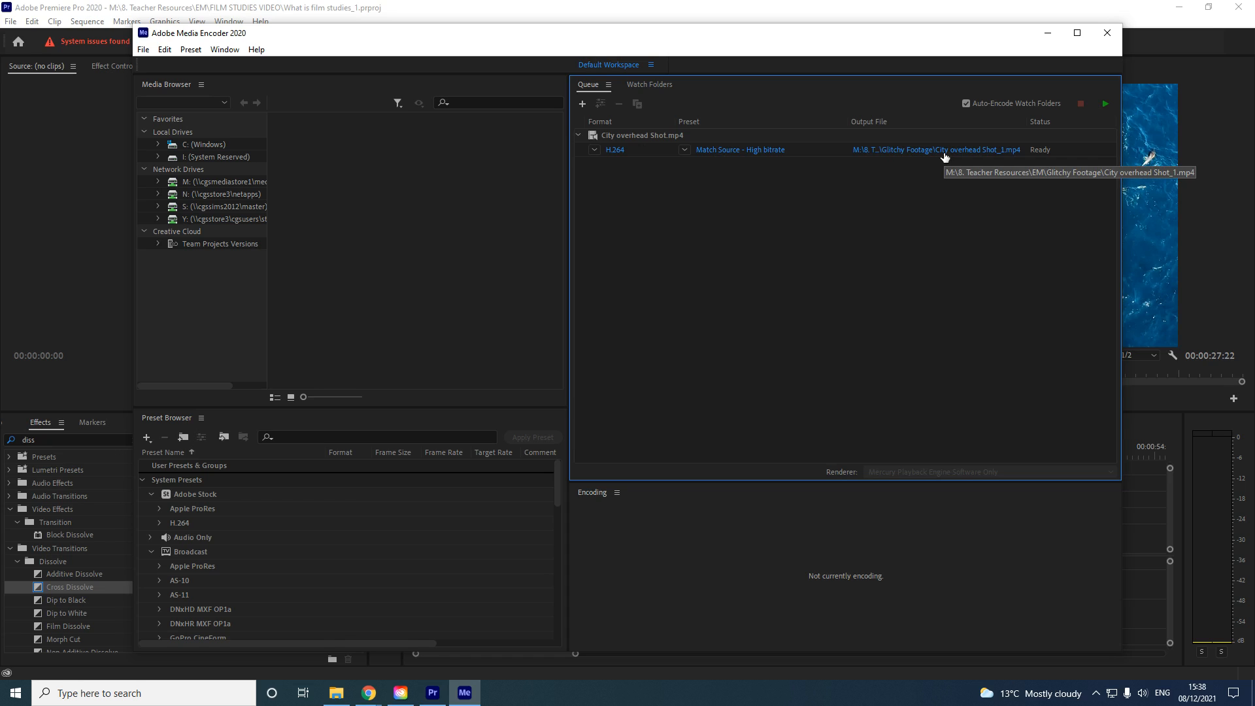
Encode the queued city clip and locate the output file City overhead Shot_1 in its folder
click(1105, 104)
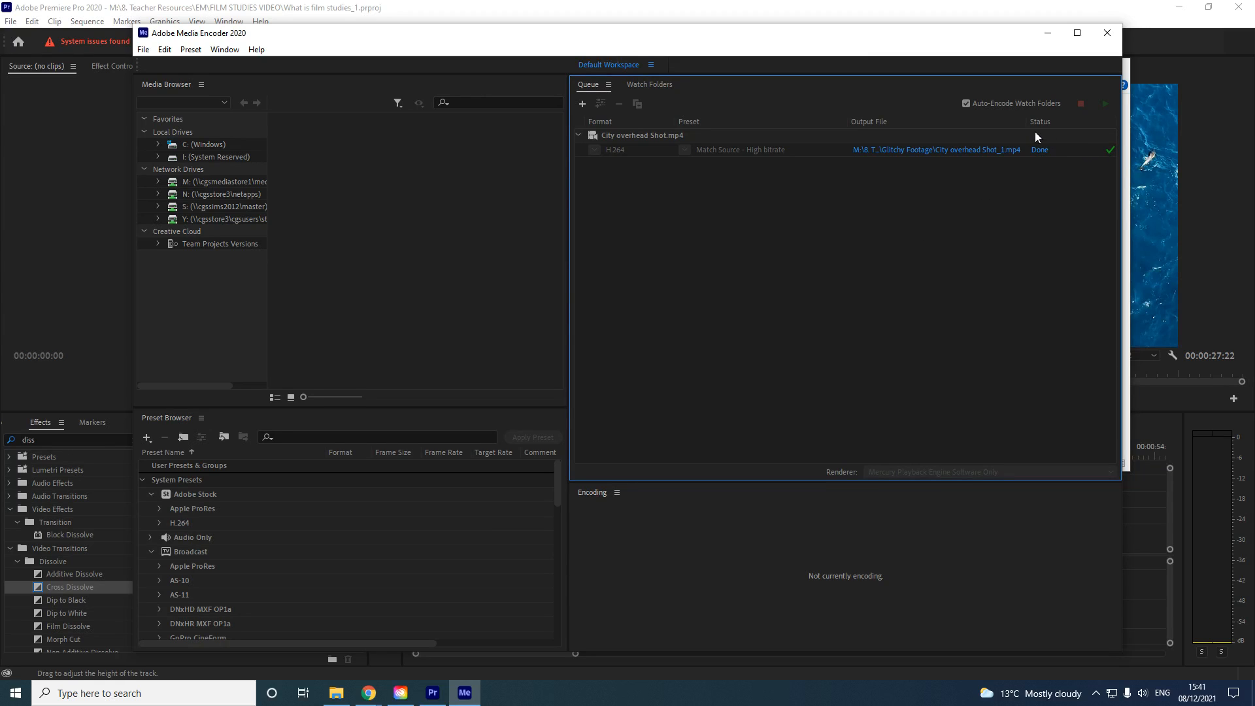
click(924, 150)
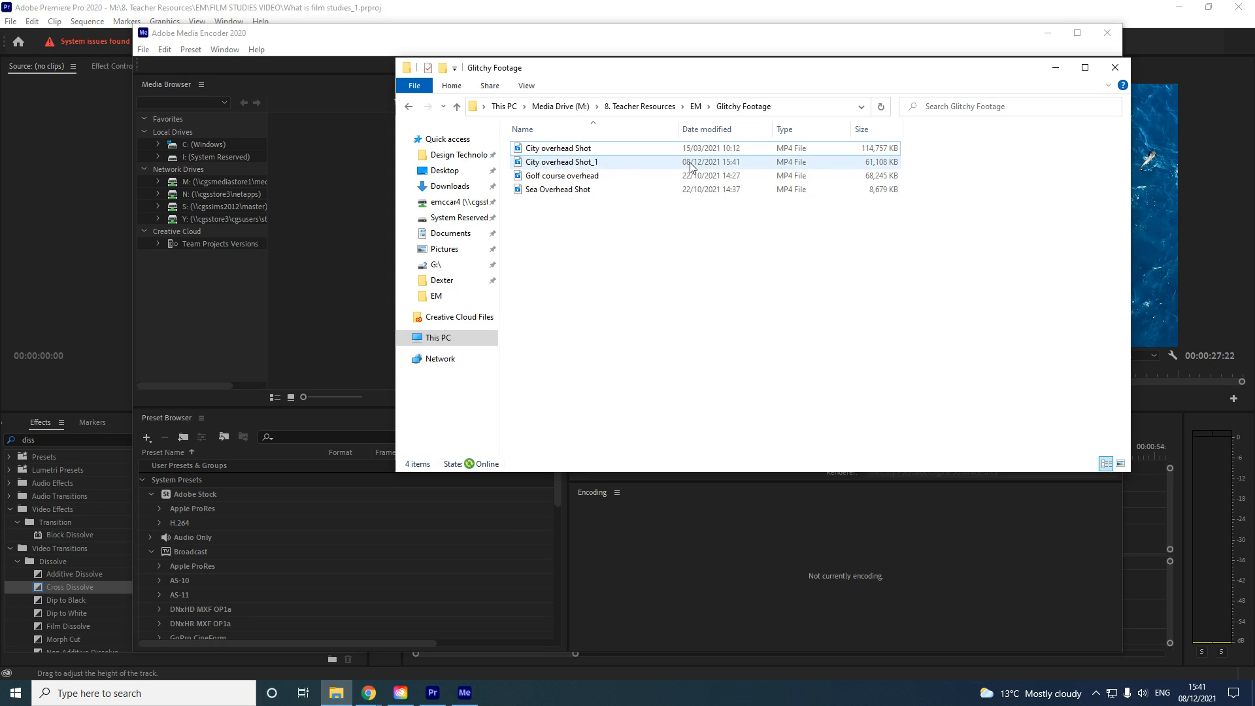
click(593, 166)
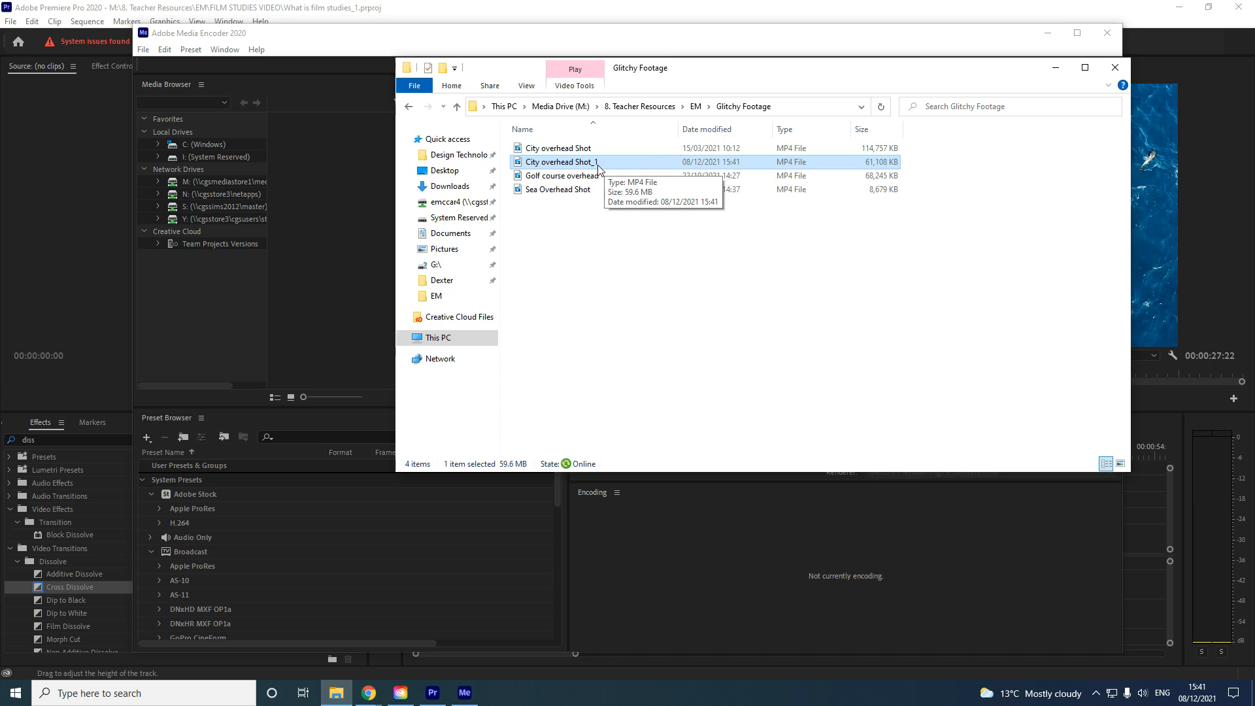
Return to Premiere Pro and show the media of the What is film studies_1 project
click(1055, 67)
click(1048, 33)
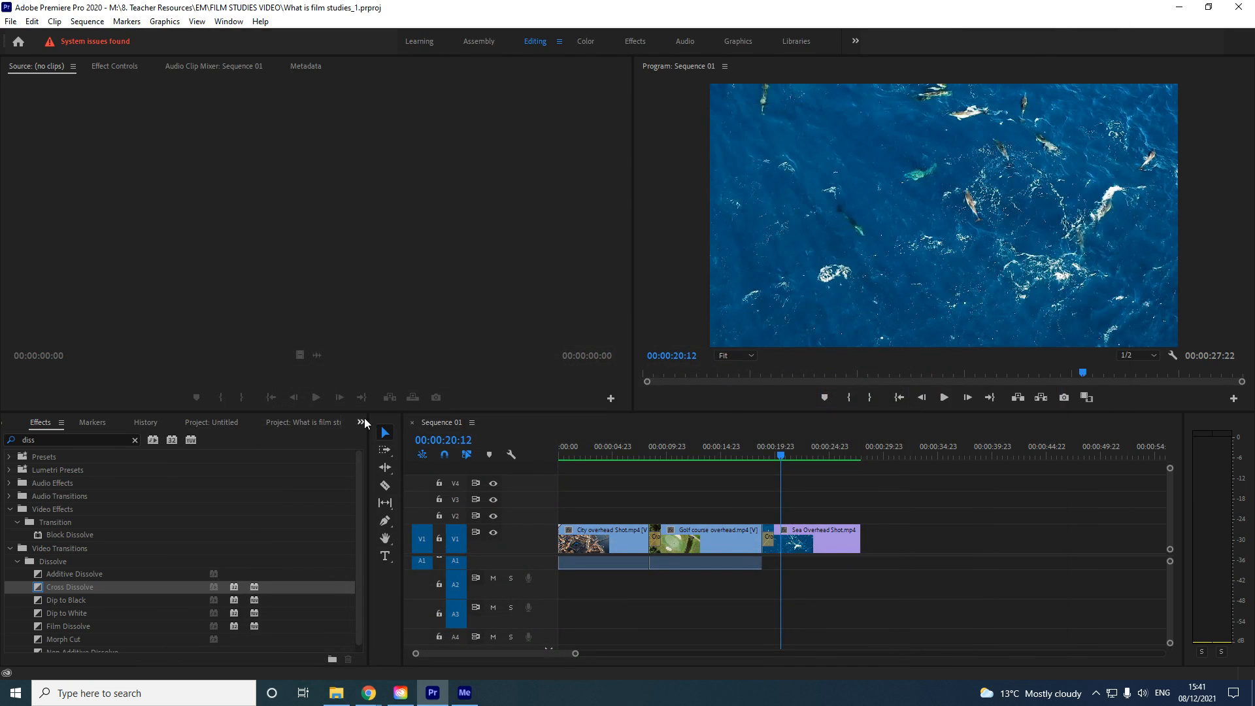
click(303, 422)
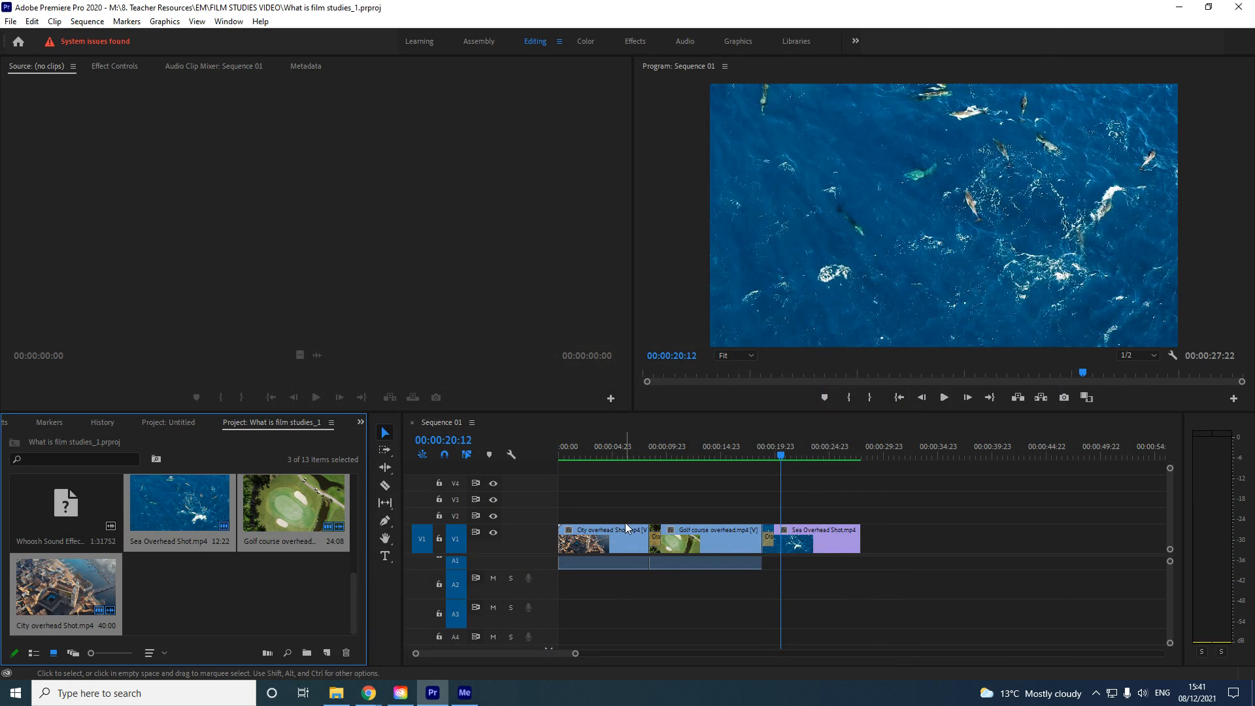
Select the city clip in the sequence, scrub through the timeline, and place the playhead at 00:00:03:02
click(626, 546)
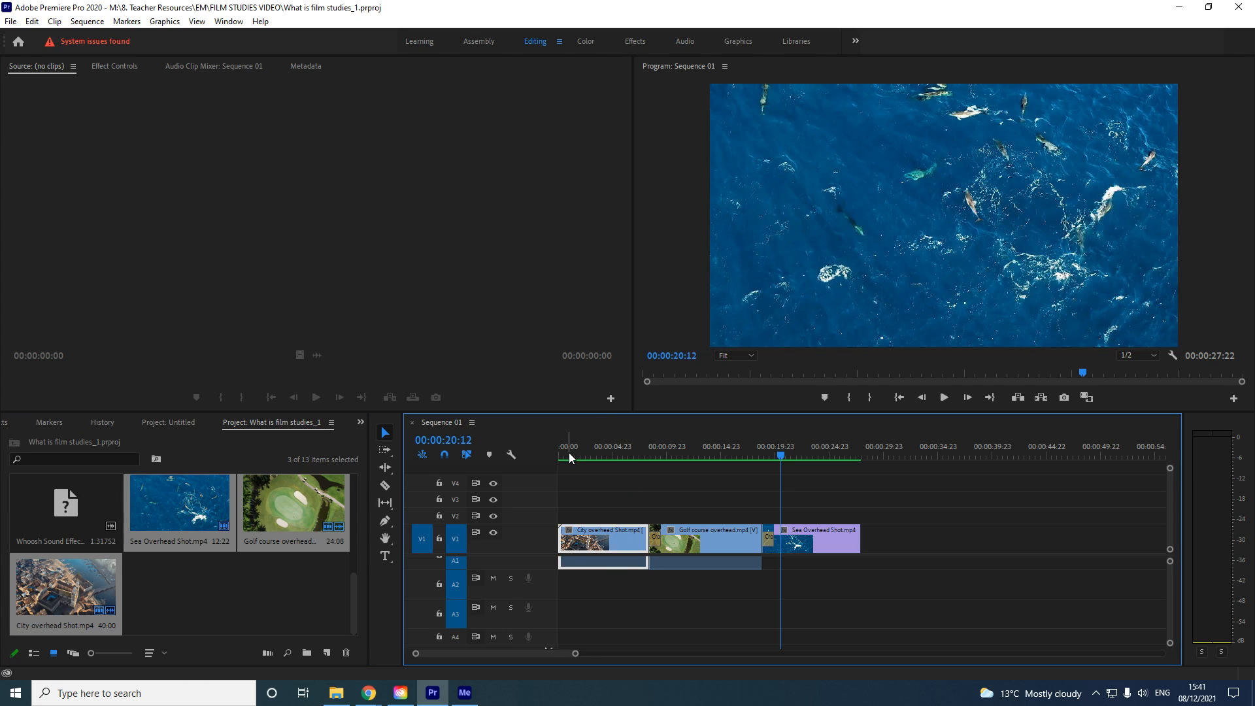
drag(569, 453, 785, 447)
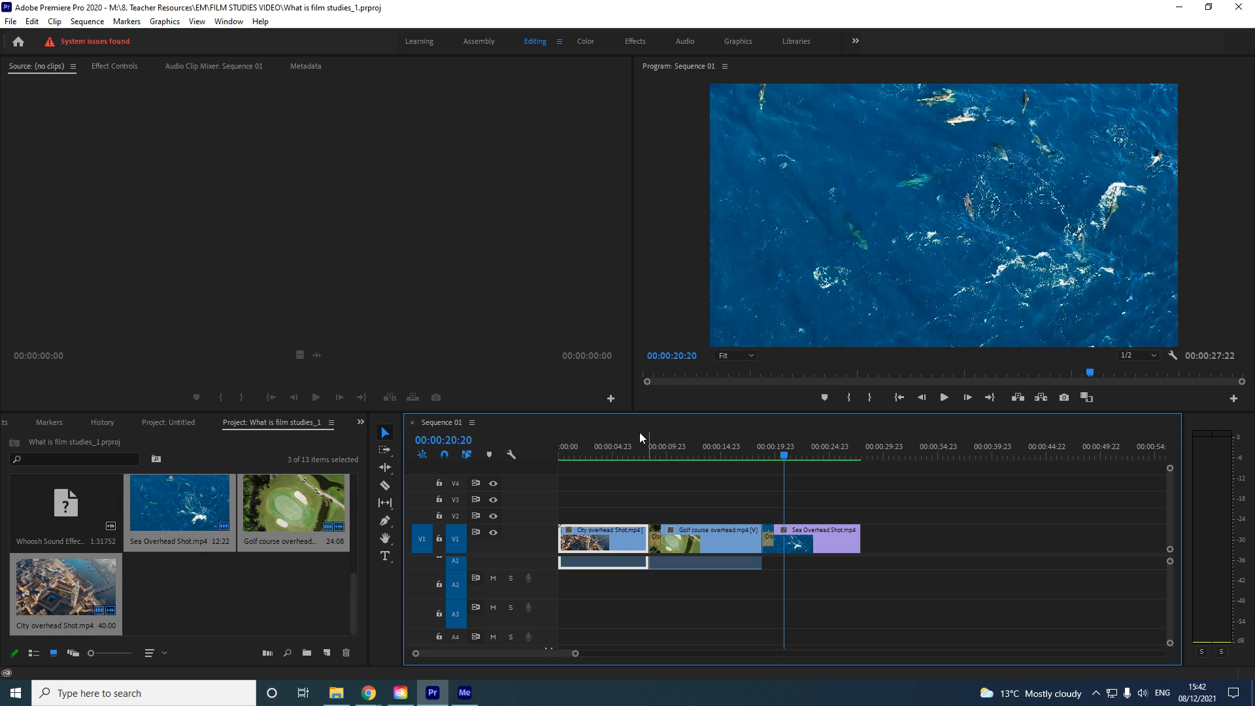
click(592, 456)
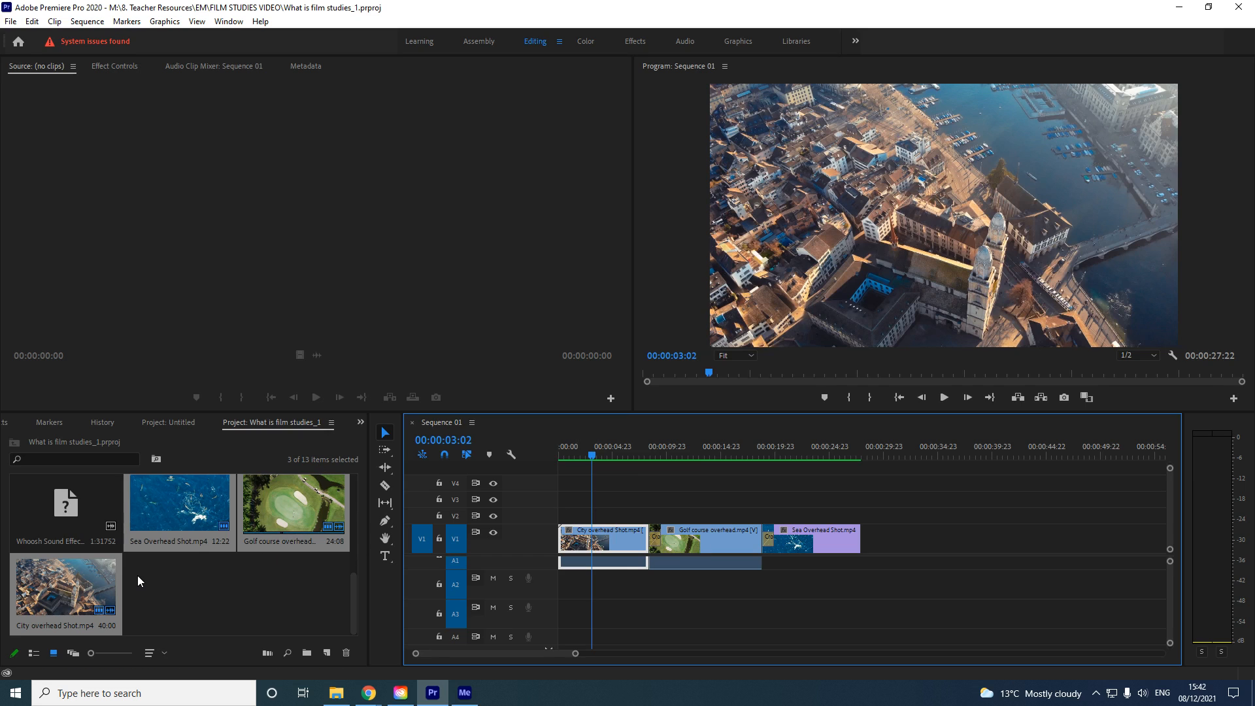
Replace the footage of City overhead Shot.mp4 in the project with City overhead Shot_1 from the Glitchy Footage folder
click(24, 630)
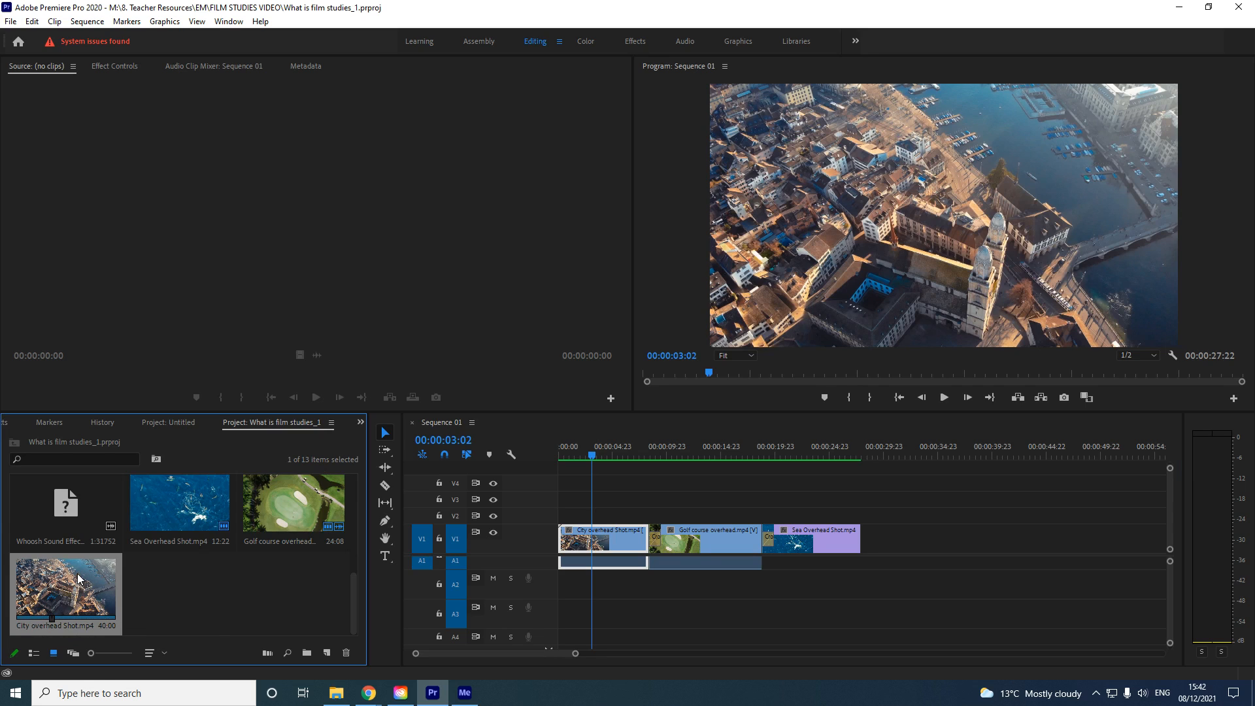
right_click(78, 578)
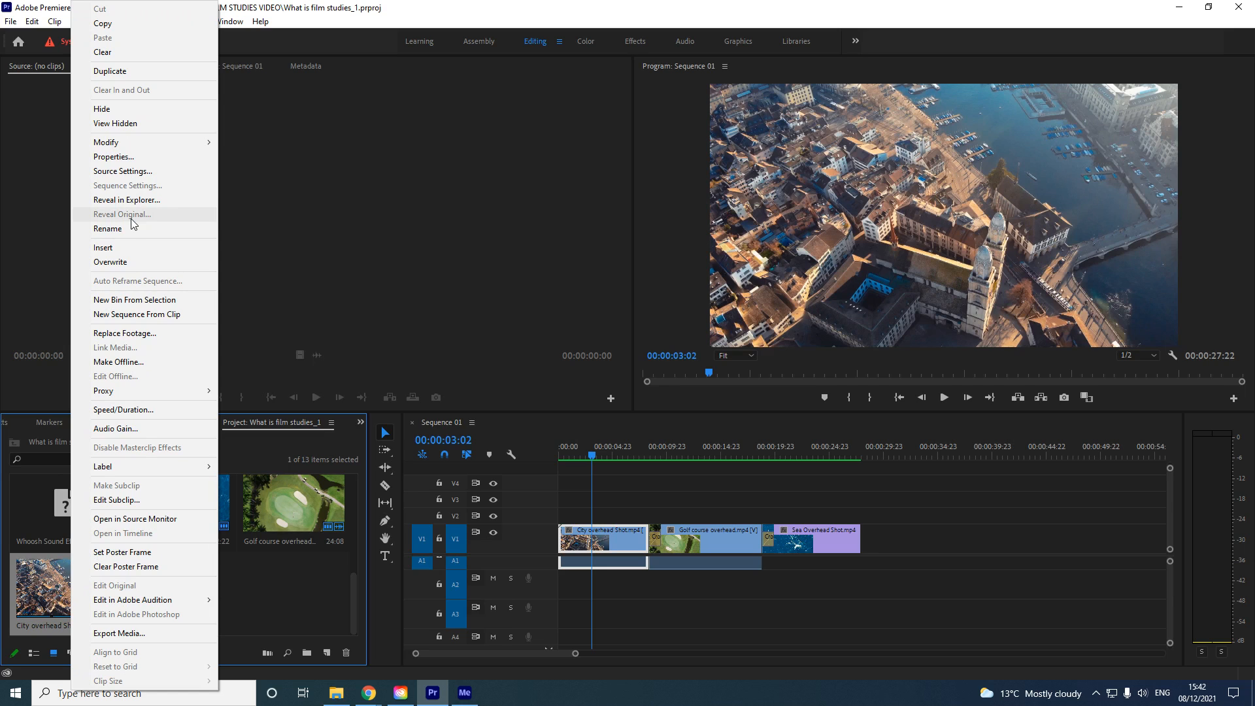
click(732, 379)
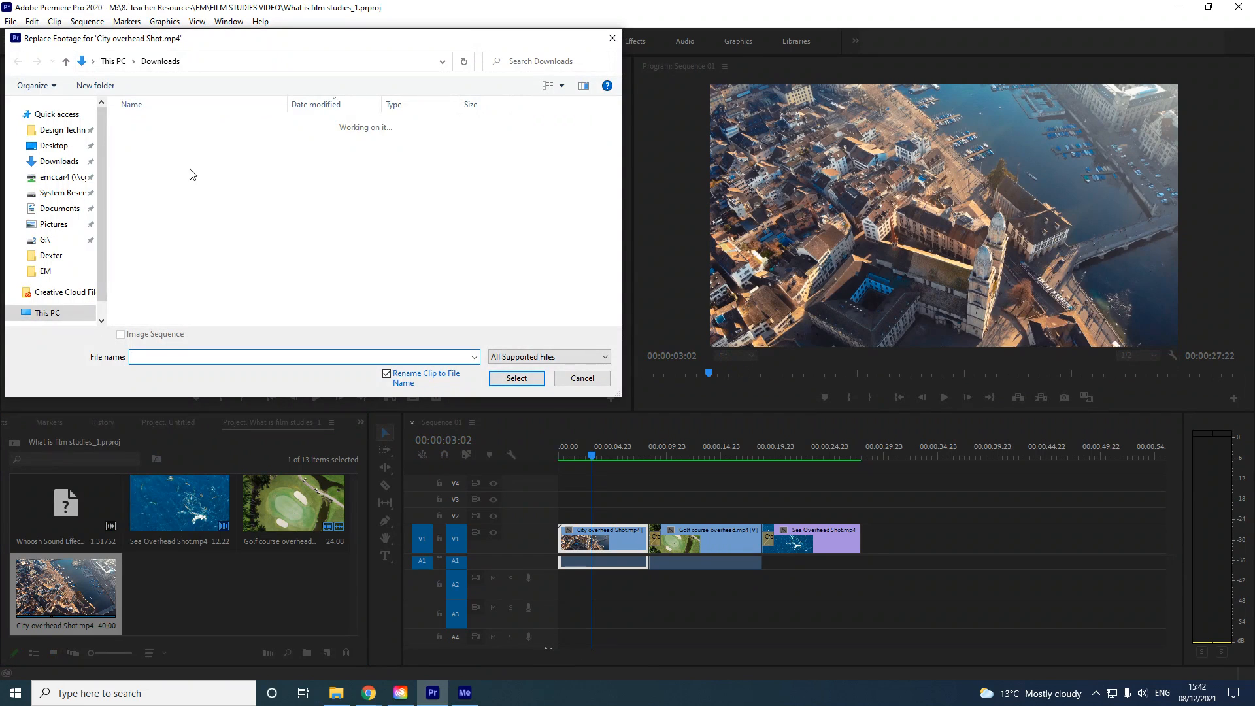
click(52, 272)
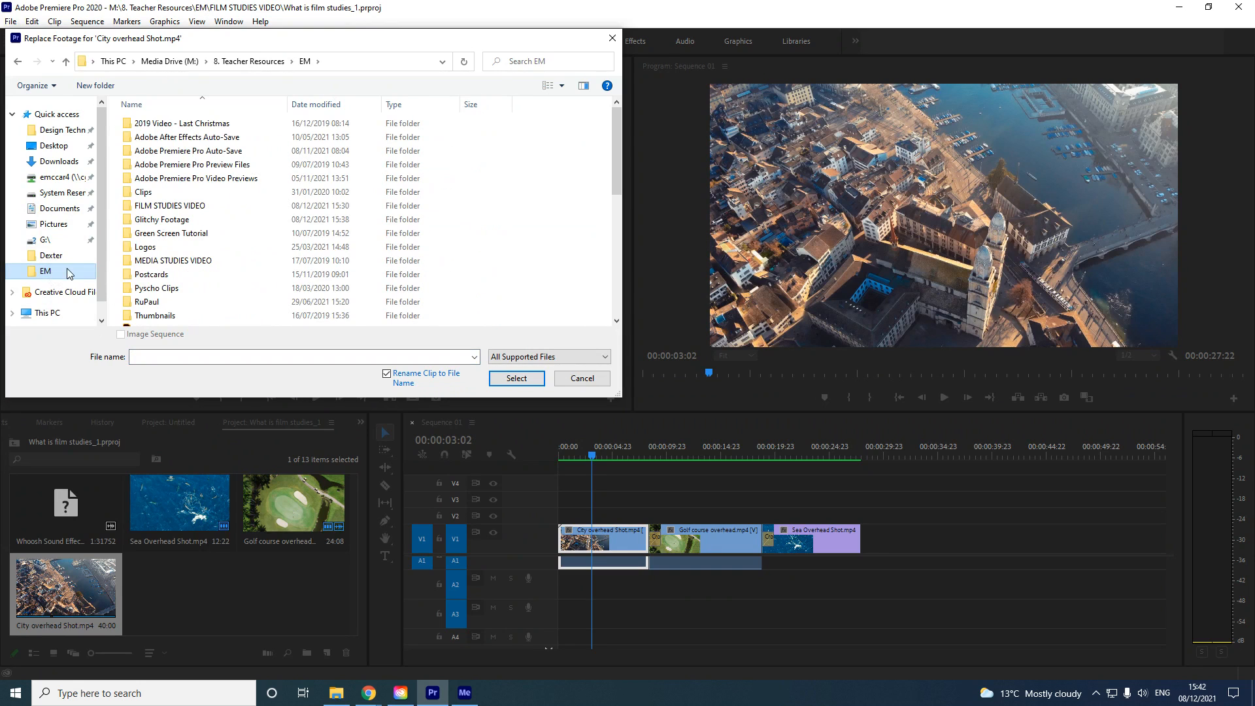
double_click(164, 220)
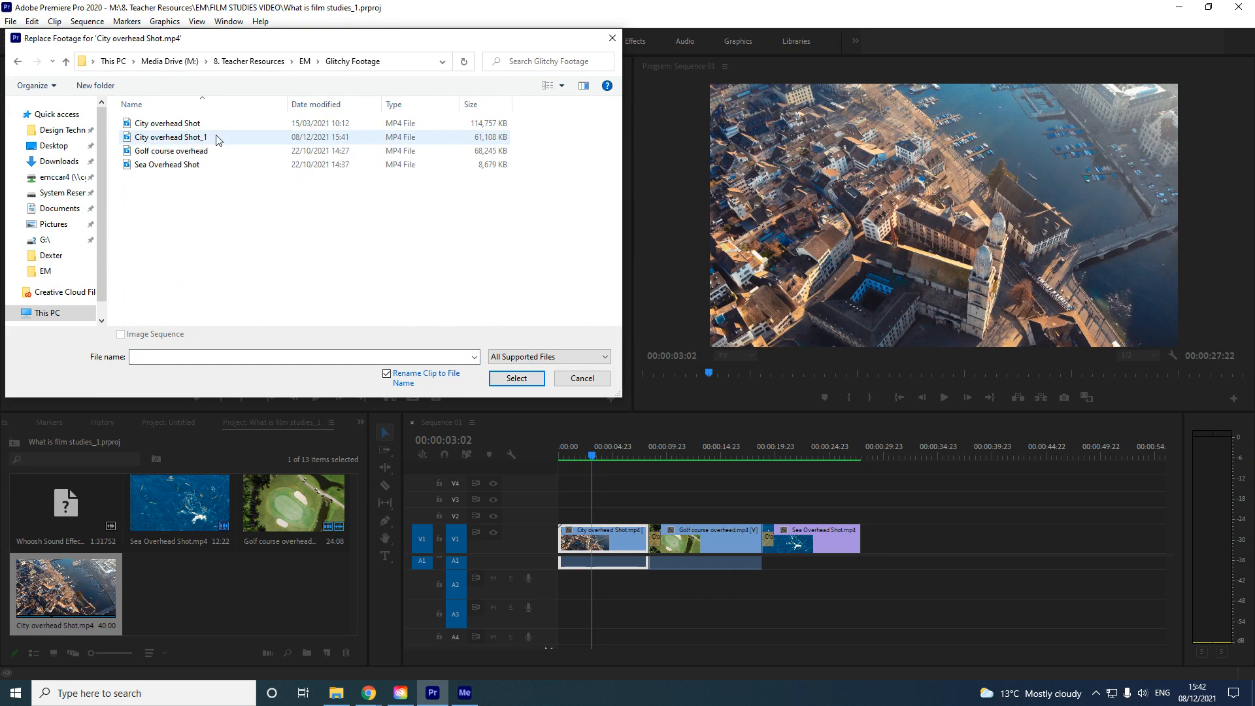
click(151, 141)
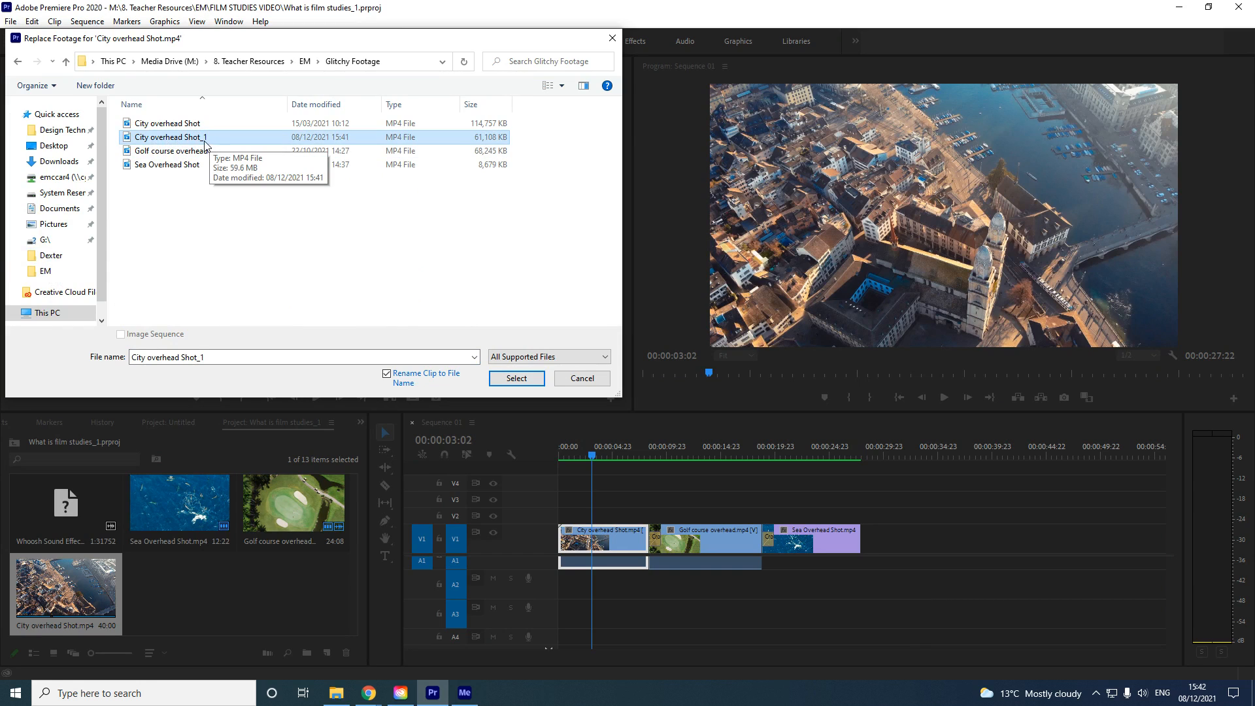
click(516, 379)
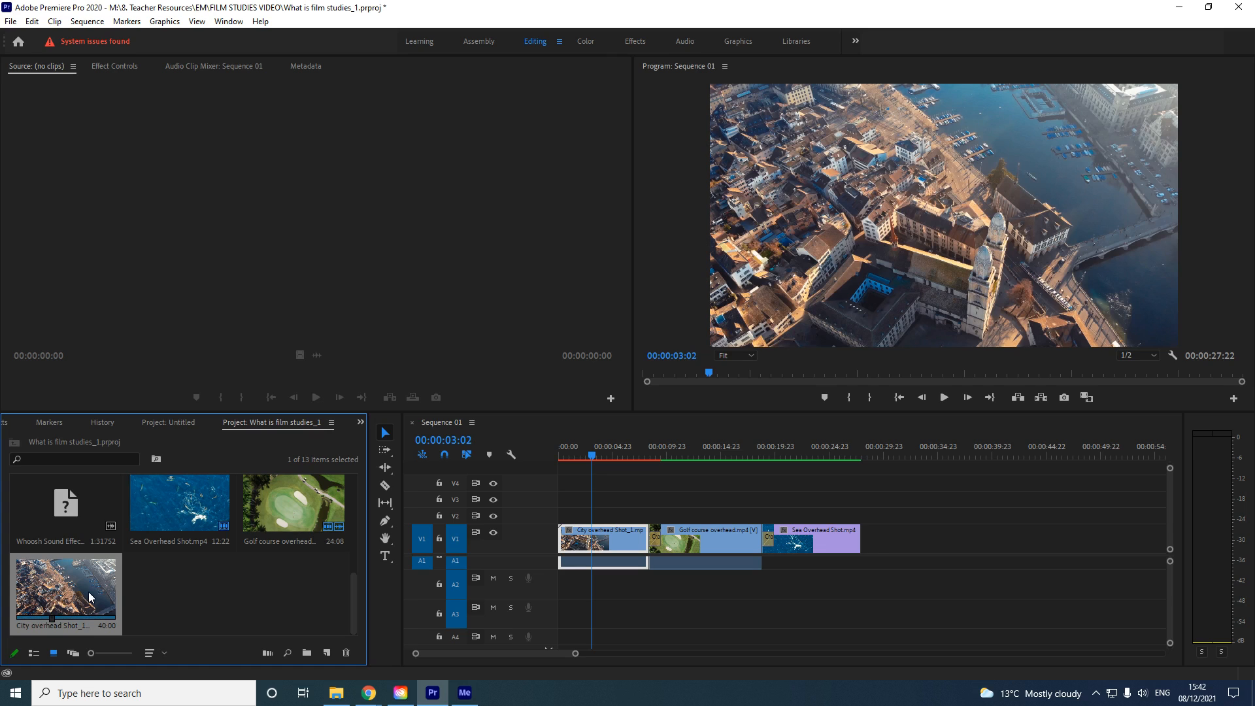
Play the sequence from near its start to check the replaced city clip
click(587, 454)
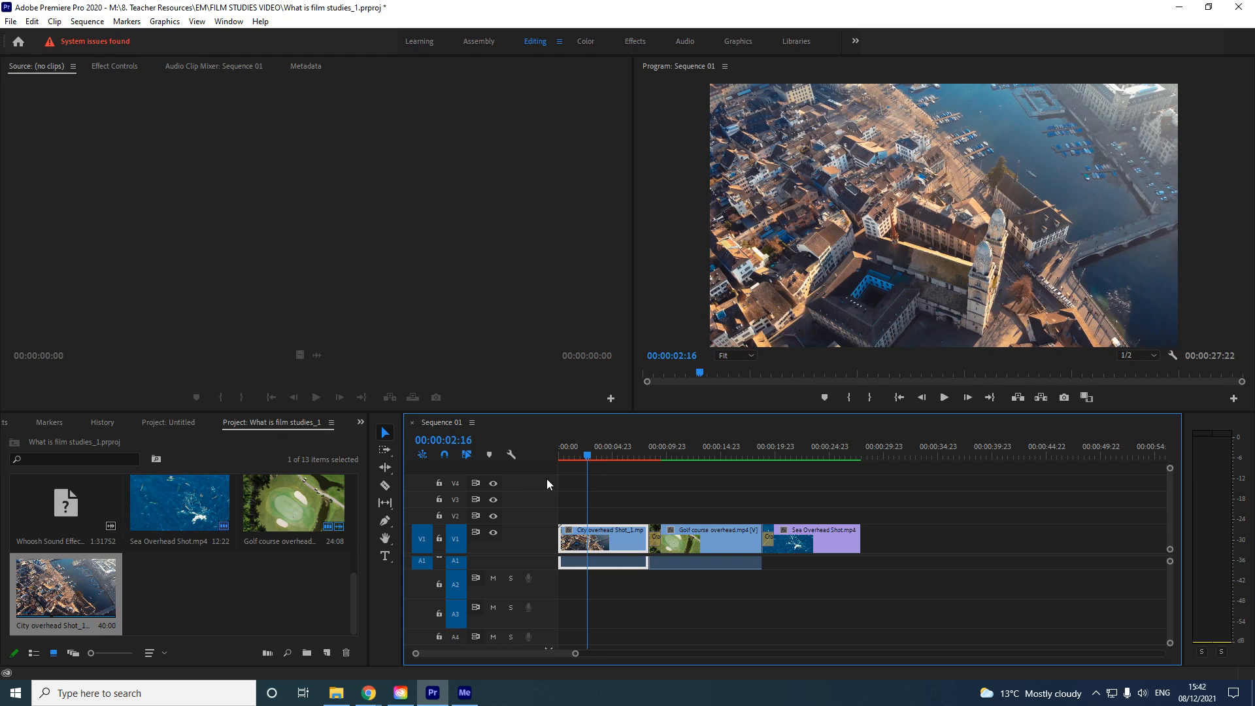
drag(590, 452, 562, 456)
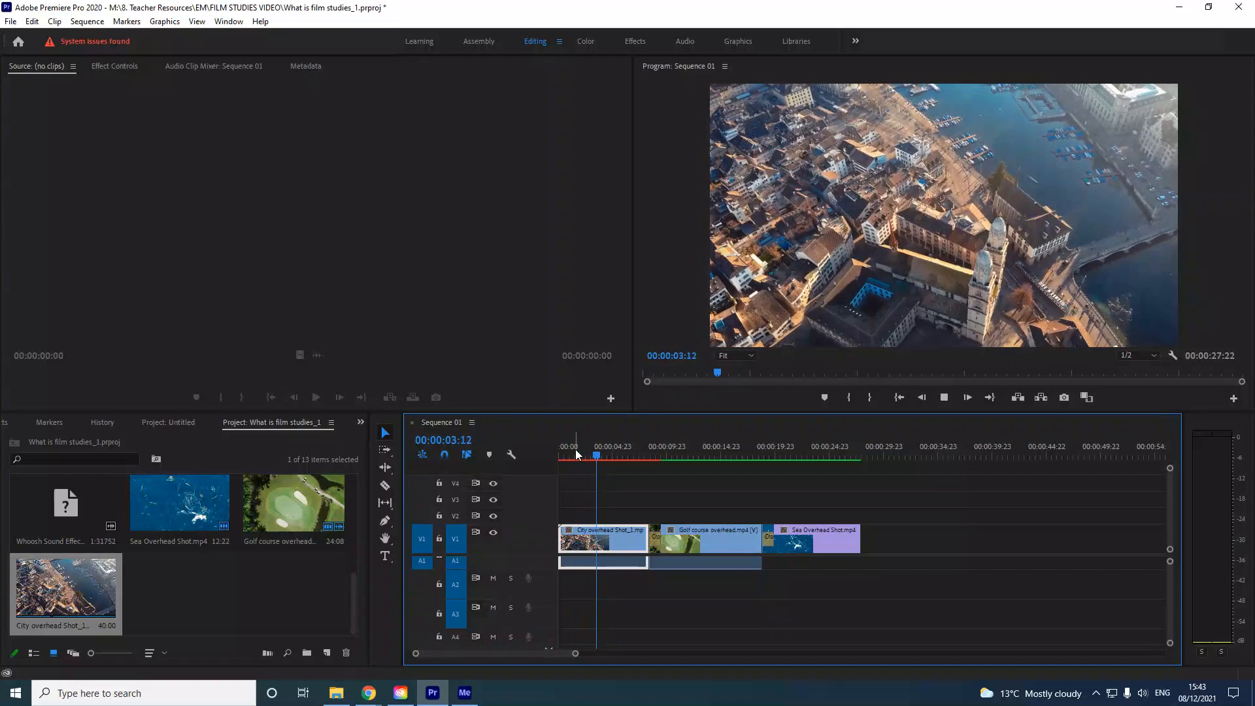
key(space)
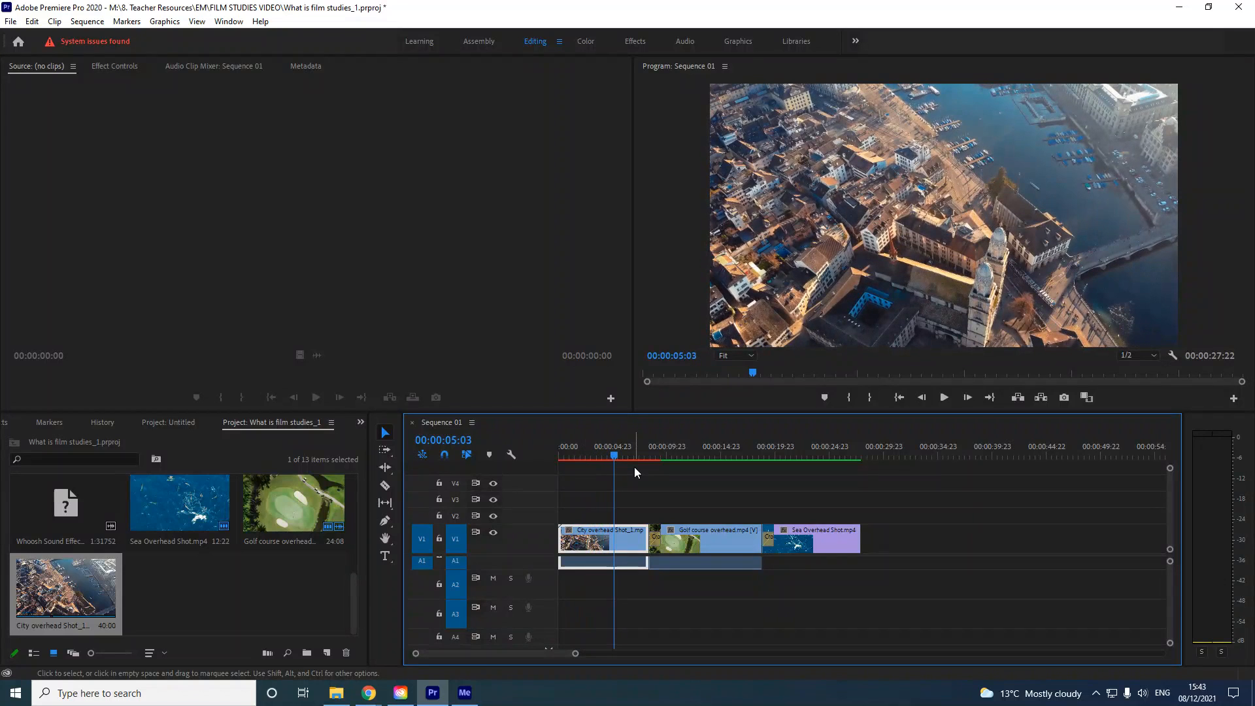